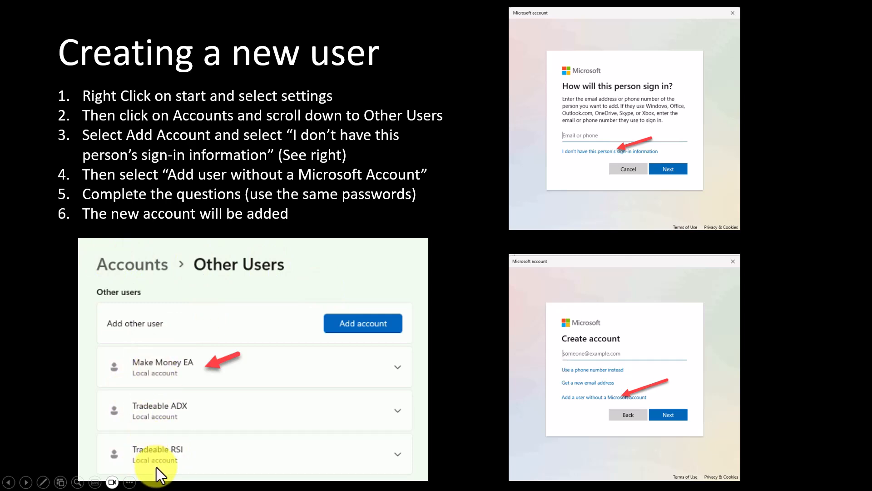
# Advance to the slide linking the two related YouTube videos
pyautogui.press('Right')
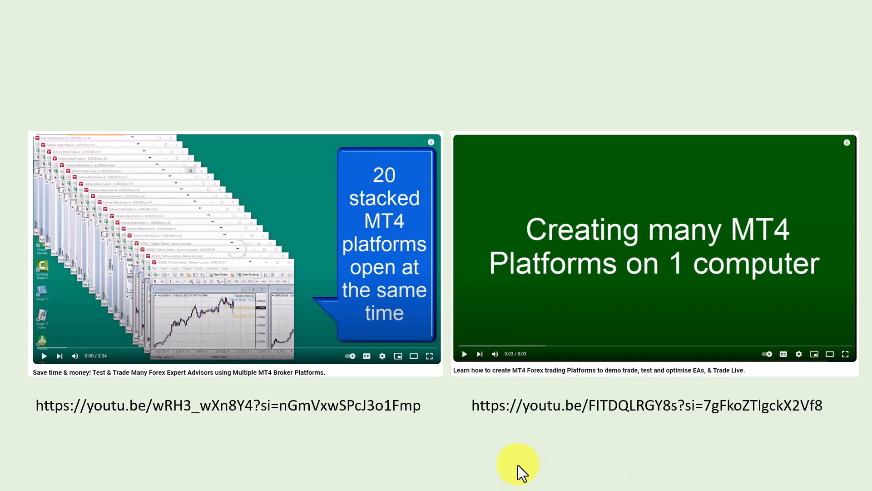
pyautogui.moveTo(655, 246)
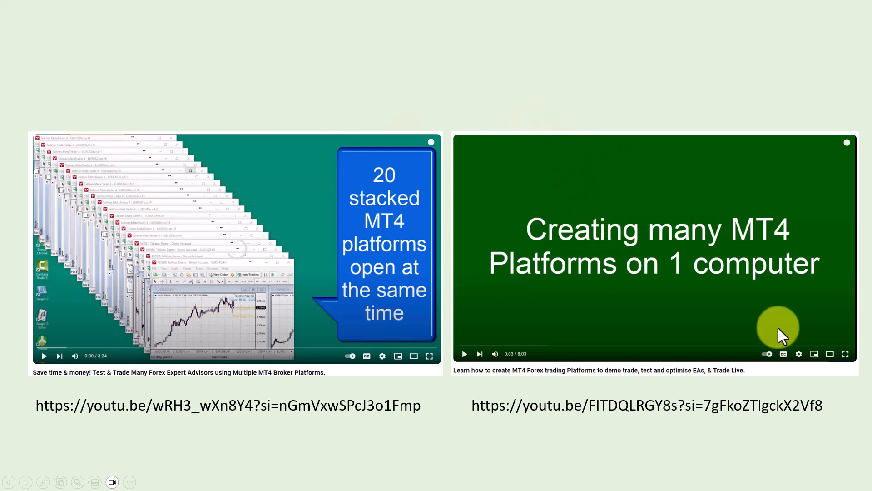
# Advance to the Windows sign-in slide listing the additional user accounts
pyautogui.press('Right')
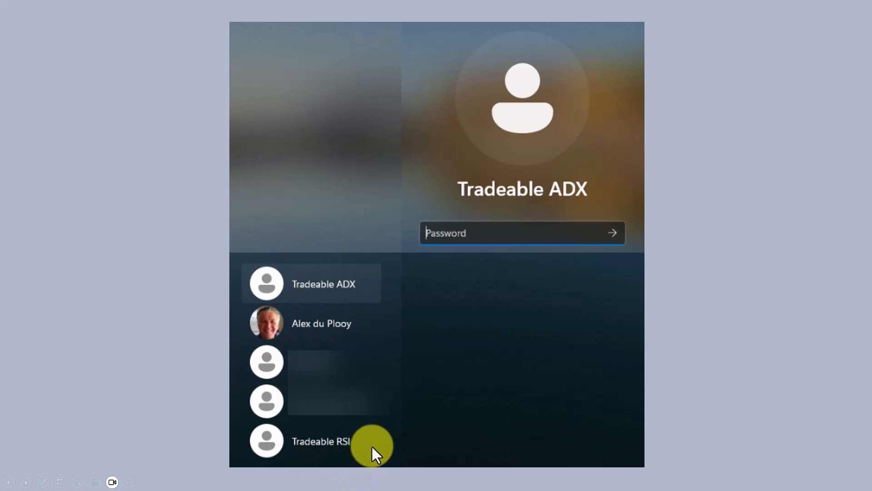
# Advance to the hardware slide: i9-13900K, 24 cores, 32 threads, 32 GB RAM
pyautogui.click(476, 366)
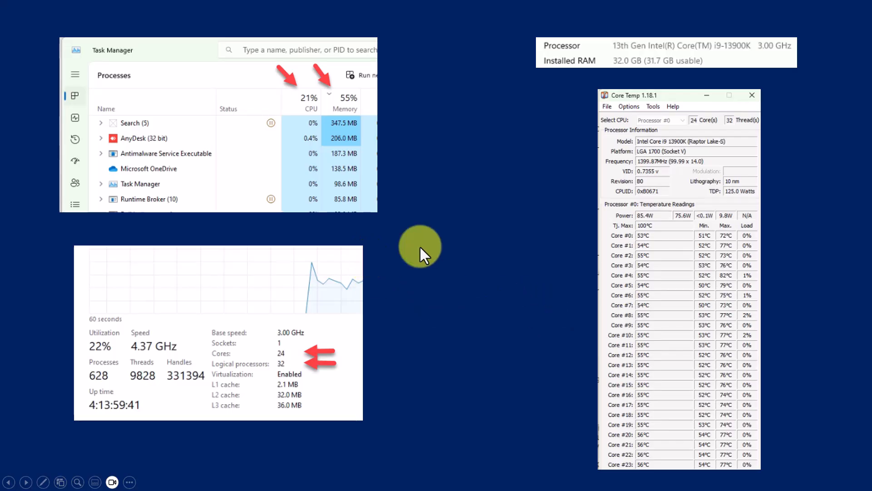